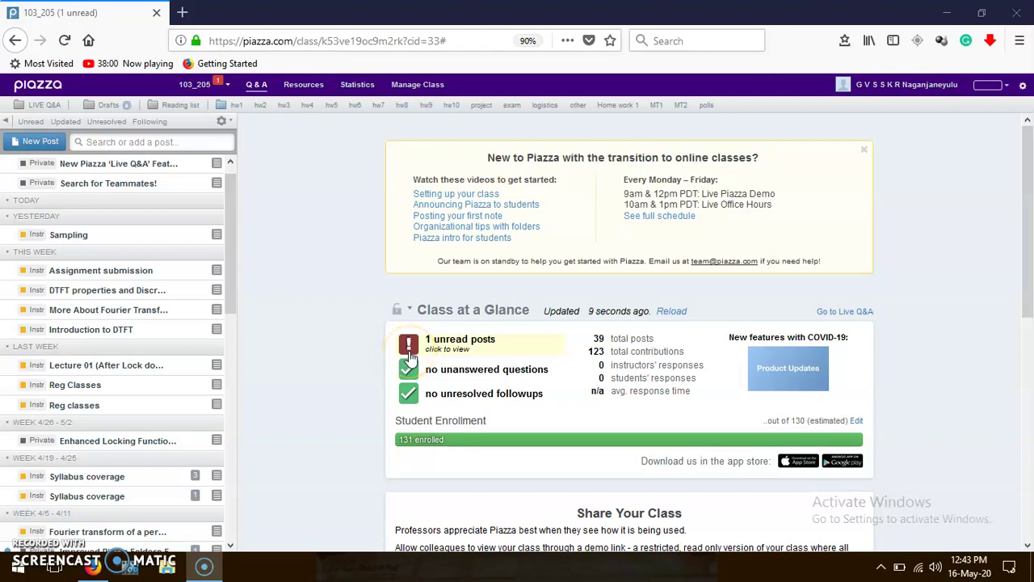
Step: Start a new post from the 103_205 dashboard
{"action": "left_click_drag", "start_coordinate": [877, 238], "coordinate": [952, 243]}
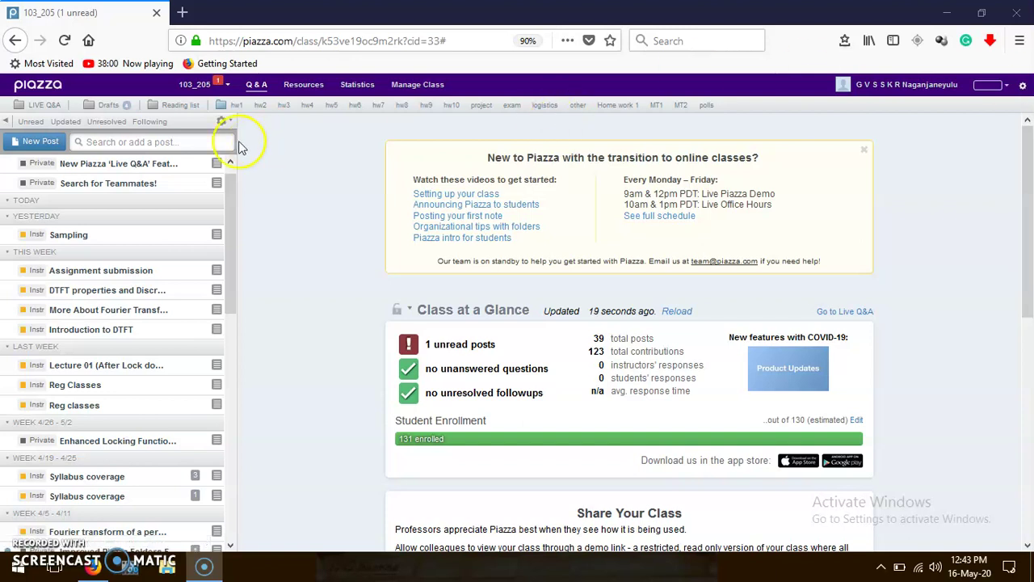
{"action": "left_click", "coordinate": [53, 152]}
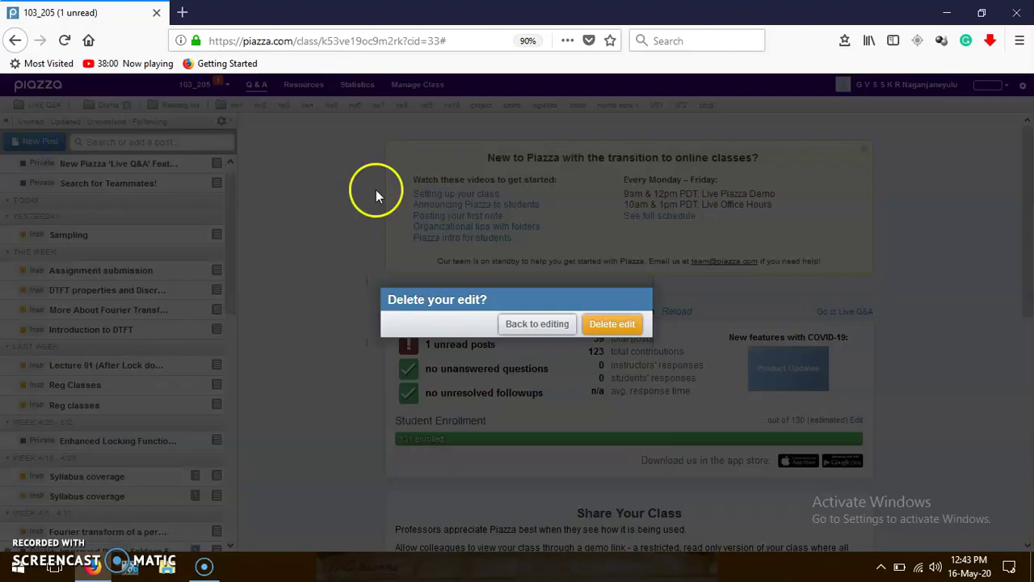
Step: Discard the old edit and address the new Note privately to Instructors
{"action": "left_click", "coordinate": [595, 325]}
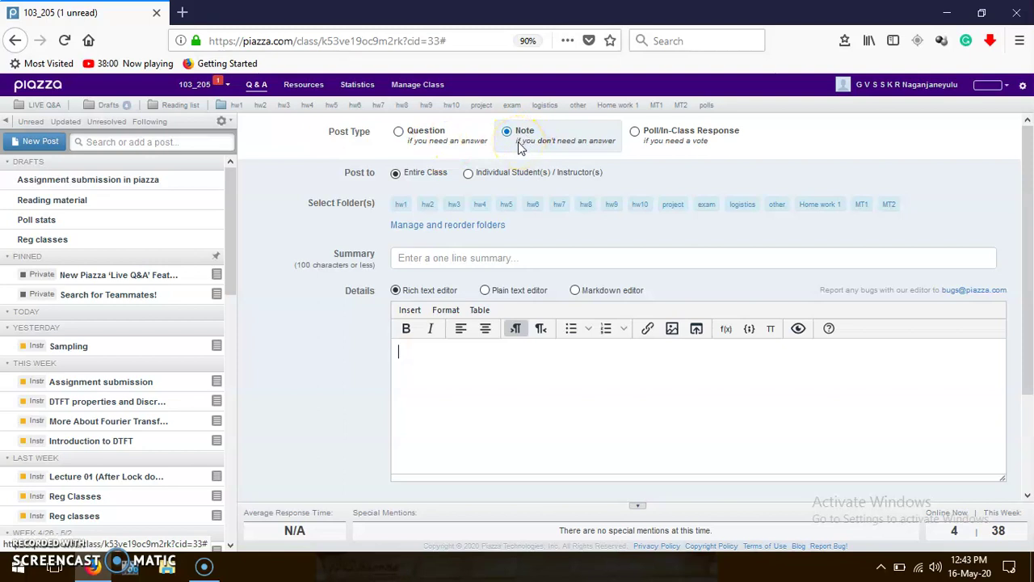
{"action": "left_click", "coordinate": [396, 175]}
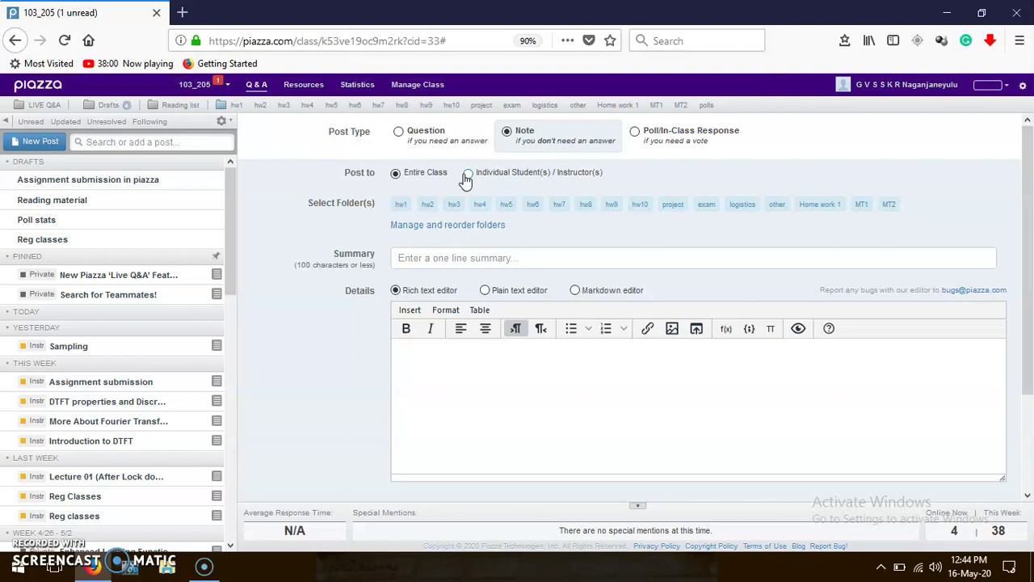
{"action": "left_click", "coordinate": [467, 178]}
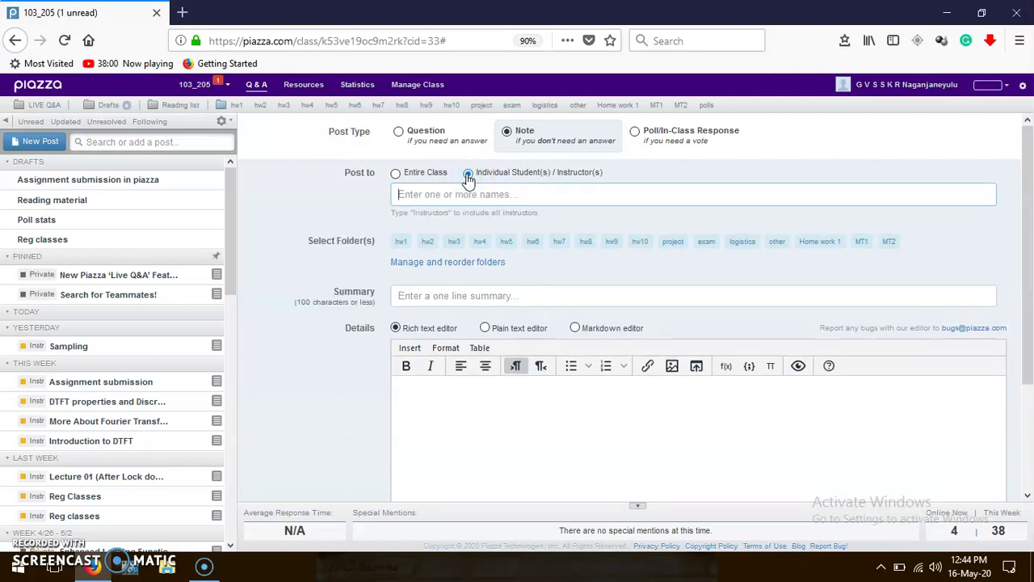
{"action": "left_click", "coordinate": [556, 183]}
{"action": "left_click", "coordinate": [515, 199]}
{"action": "type", "text": "inst"}
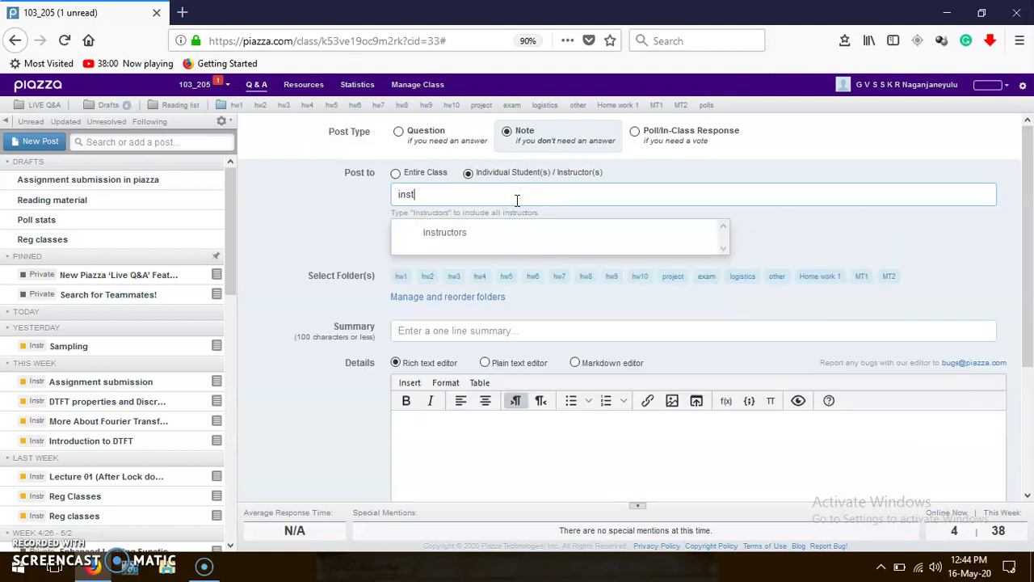
{"action": "type", "text": "r"}
{"action": "left_click", "coordinate": [462, 232]}
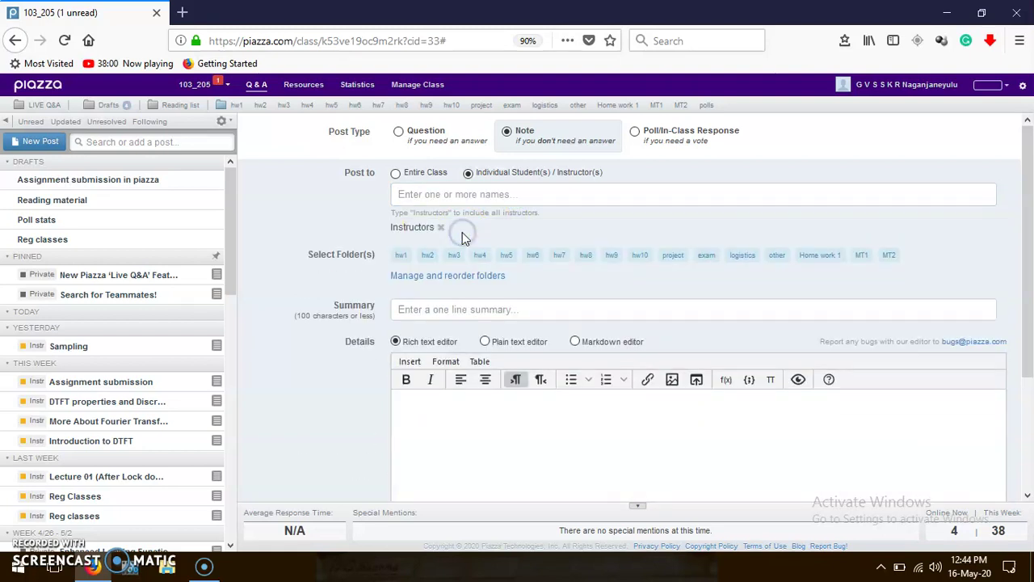
Step: File the note under hw1 and enter the summary B112345_Assign_01
{"action": "left_click", "coordinate": [402, 258]}
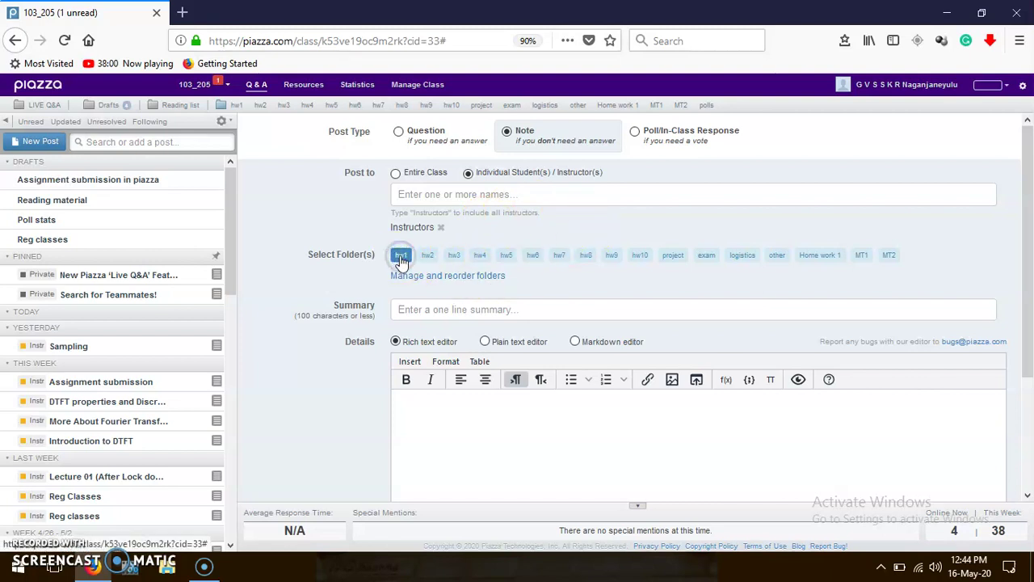
{"action": "left_click", "coordinate": [413, 307]}
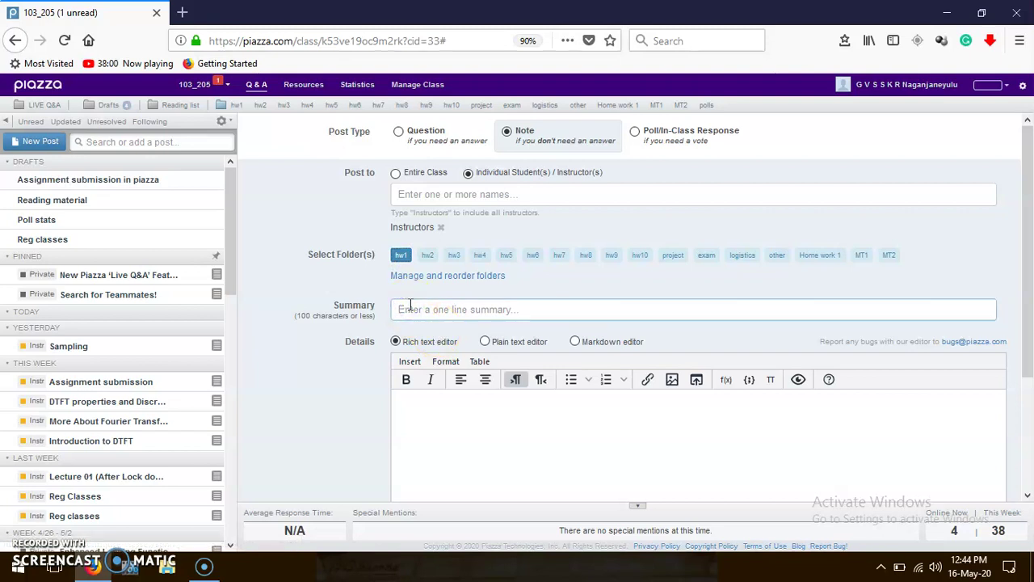
{"action": "type", "text": "B1"}
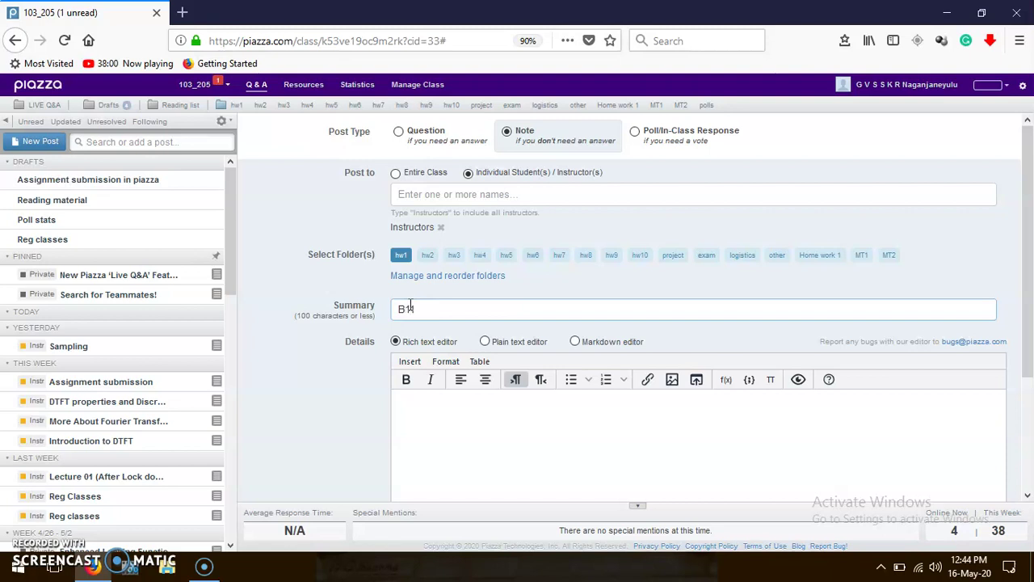
{"action": "type", "text": "2342"}
{"action": "type", "text": "5"}
{"action": "type", "text": "A"}
{"action": "type", "text": "s"}
{"action": "type", "text": "s"}
{"action": "type", "text": "ig"}
{"action": "type", "text": "n_"}
{"action": "type", "text": "0"}
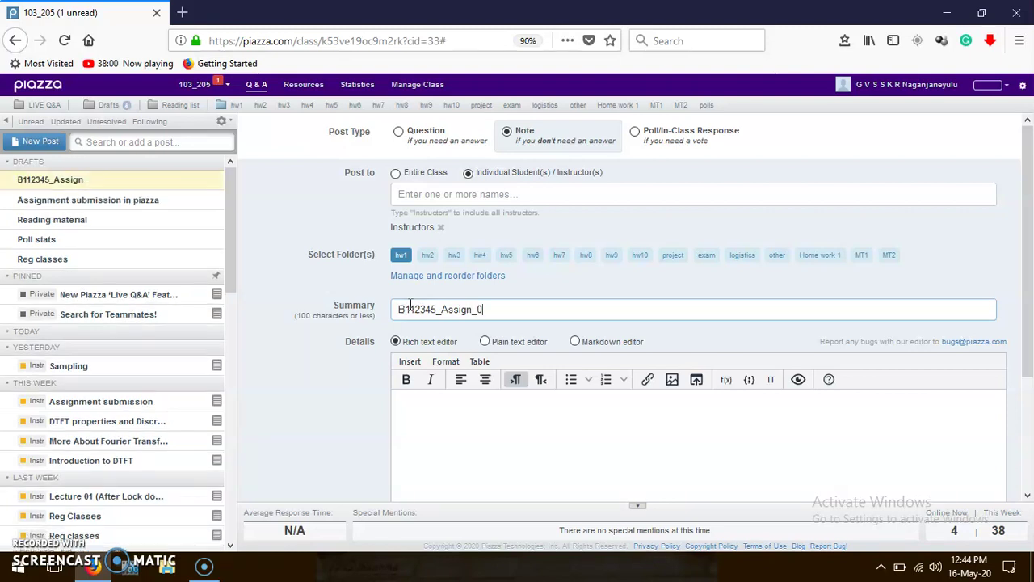
{"action": "type", "text": "1"}
Step: Write 'Greetings,' and a second line 'PFA the files of' in the note details
{"action": "left_click", "coordinate": [429, 424]}
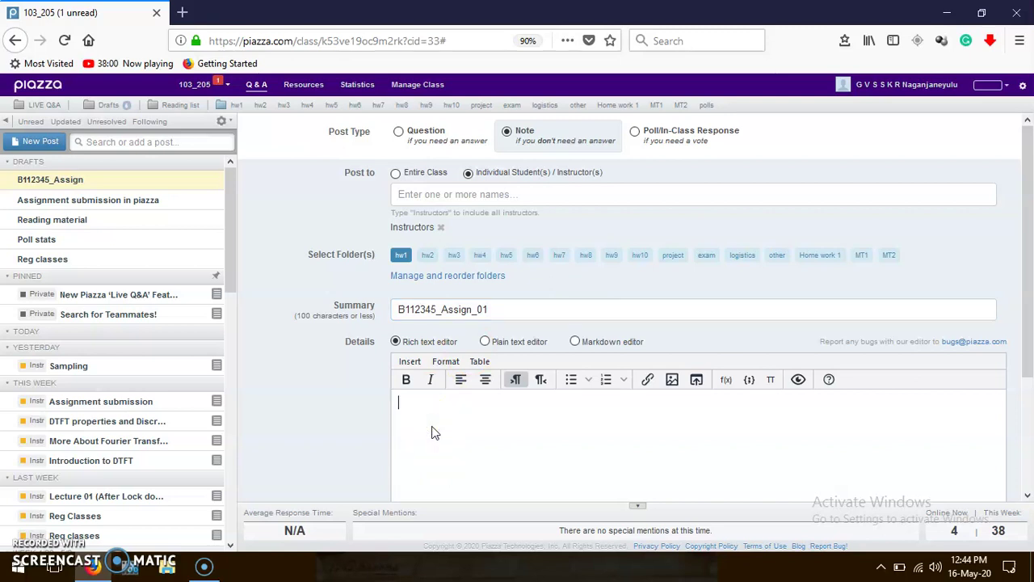
{"action": "left_click", "coordinate": [404, 401]}
{"action": "type", "text": "De"}
{"action": "type", "text": "a"}
{"action": "type", "text": "r"}
{"action": "key", "text": "BackSpace"}
{"action": "key", "text": "BackSpace"}
{"action": "key", "text": "BackSpace"}
{"action": "key", "text": "BackSpace"}
{"action": "type", "text": "Greet"}
{"action": "type", "text": "ings"}
{"action": "key", "text": "Return"}
{"action": "type", "text": "PF"}
{"action": "type", "text": "A"}
{"action": "type", "text": " the f"}
{"action": "type", "text": "ileso"}
{"action": "type", "text": "f"}
Step: Copy the summary text and paste it after 'PFA the files of' in the body
{"action": "left_click", "coordinate": [399, 310]}
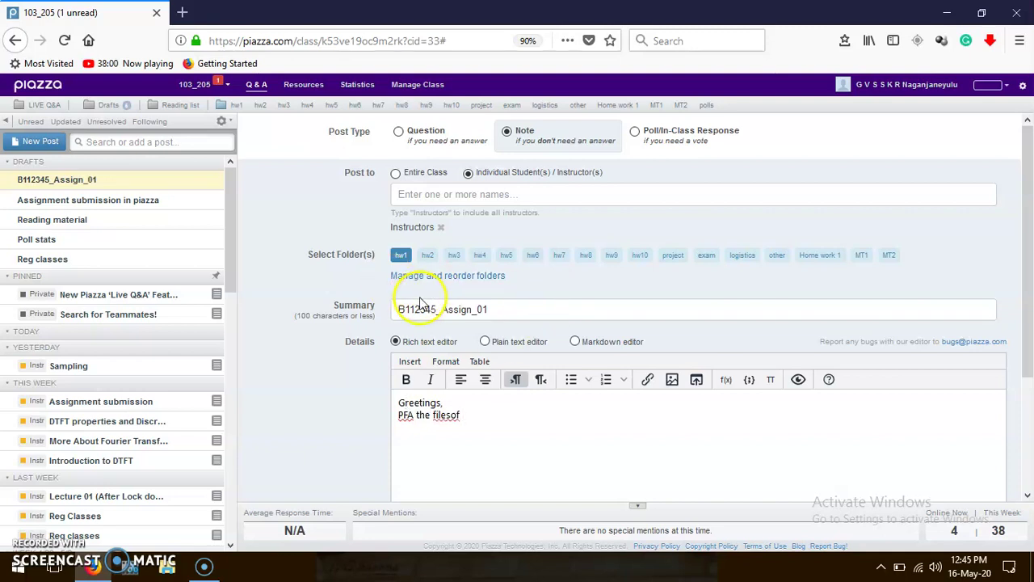
{"action": "double_click", "coordinate": [399, 309]}
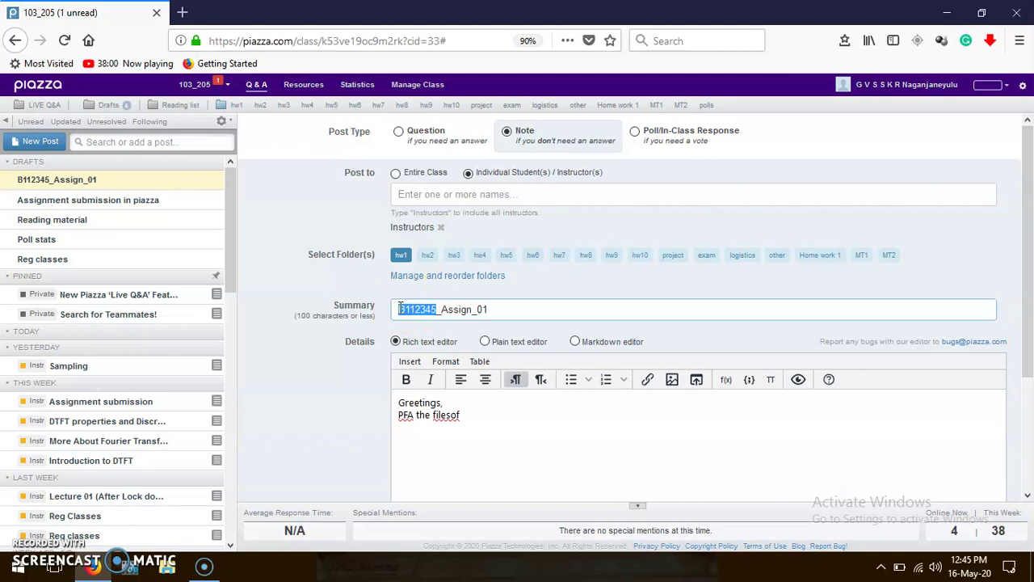
{"action": "key", "text": "ctrl+a"}
{"action": "key", "text": "ctrl+c"}
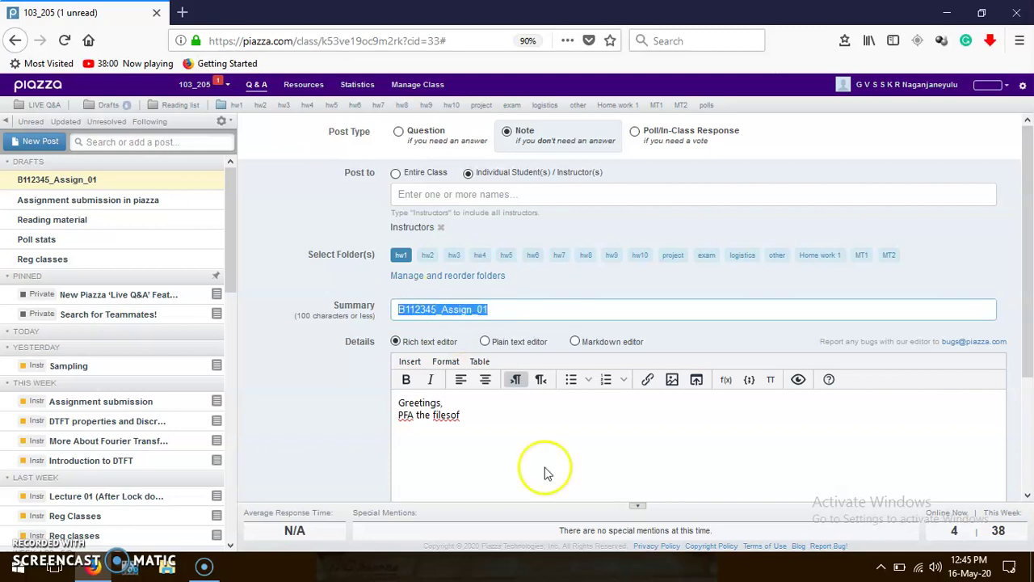
{"action": "left_click", "coordinate": [467, 410]}
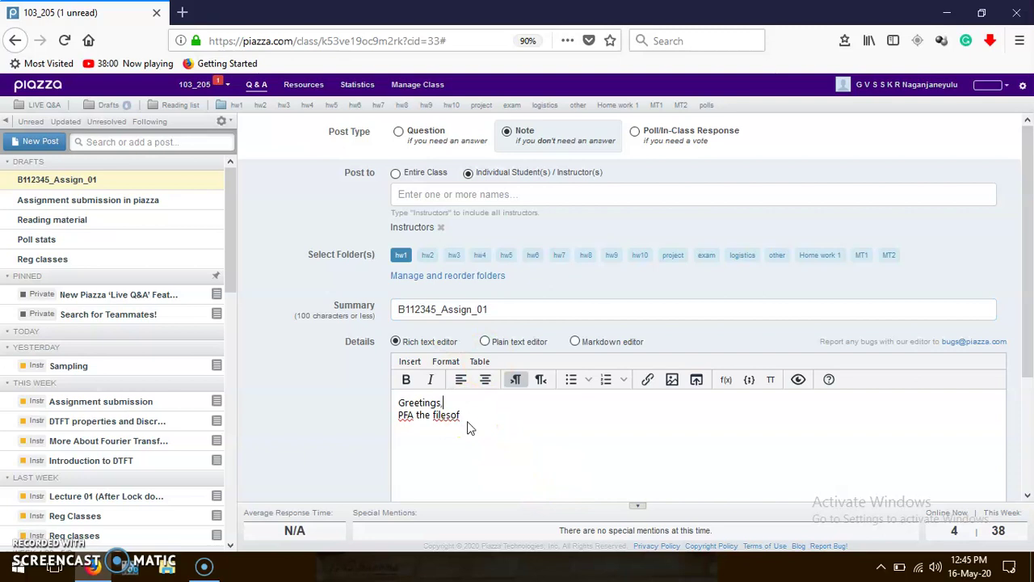
{"action": "key", "text": "ctrl+v"}
{"action": "left_click", "coordinate": [450, 414]}
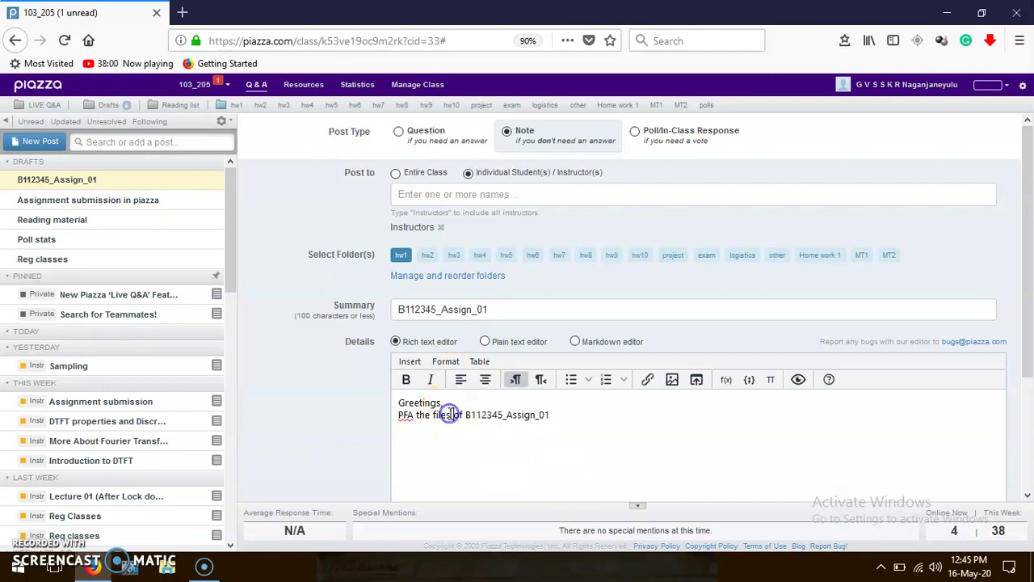
{"action": "left_click", "coordinate": [409, 362]}
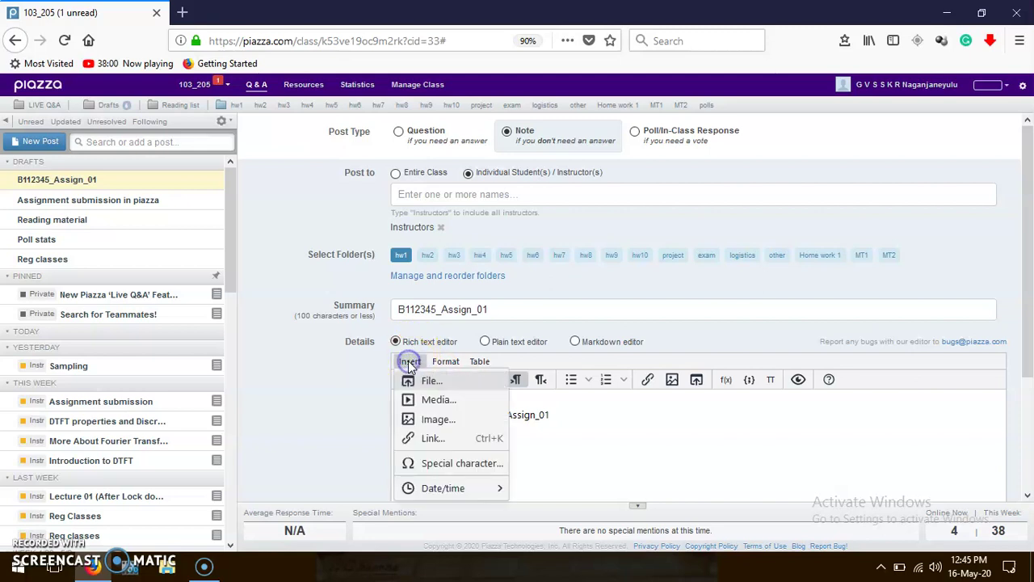
Step: Begin attaching a file from the Insert menu, then minimize the browser
{"action": "left_click", "coordinate": [589, 430]}
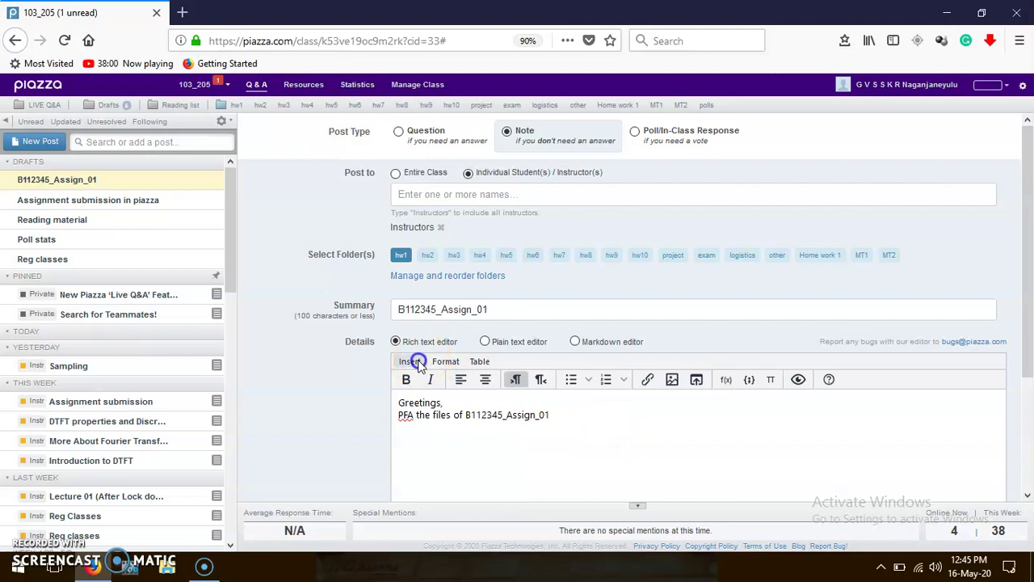
{"action": "left_click", "coordinate": [412, 362]}
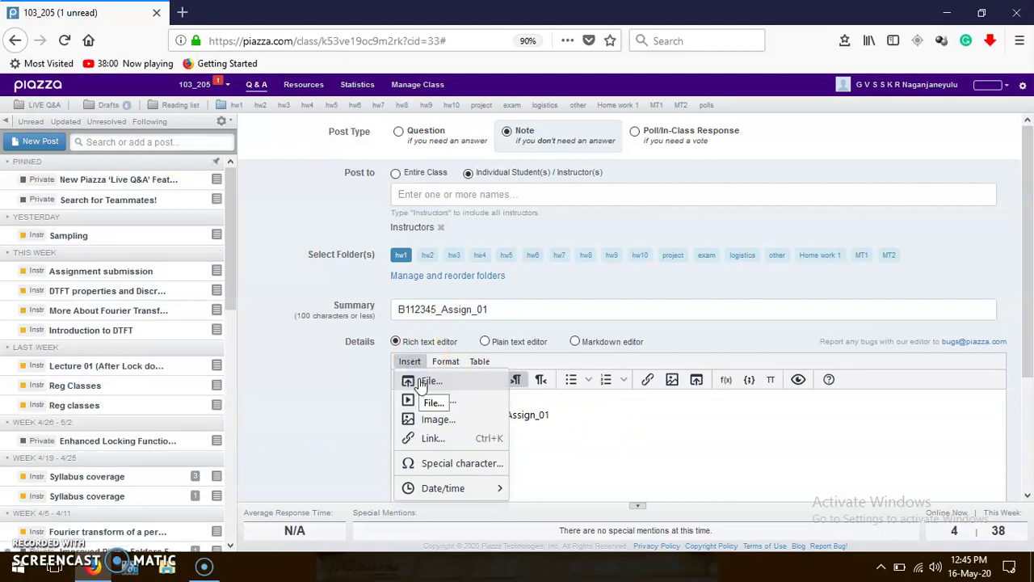
{"action": "left_click", "coordinate": [595, 443]}
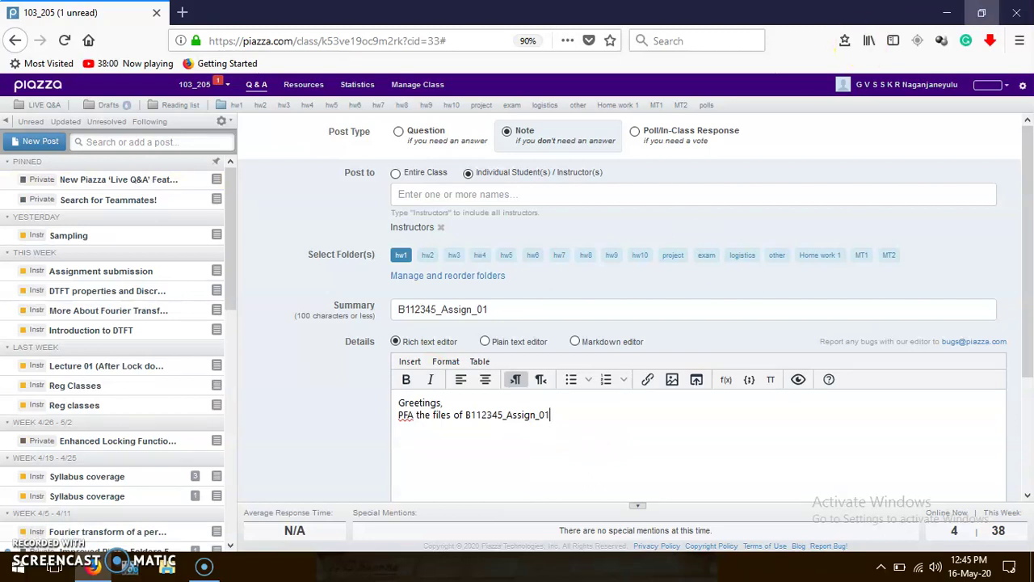
{"action": "left_click", "coordinate": [944, 16]}
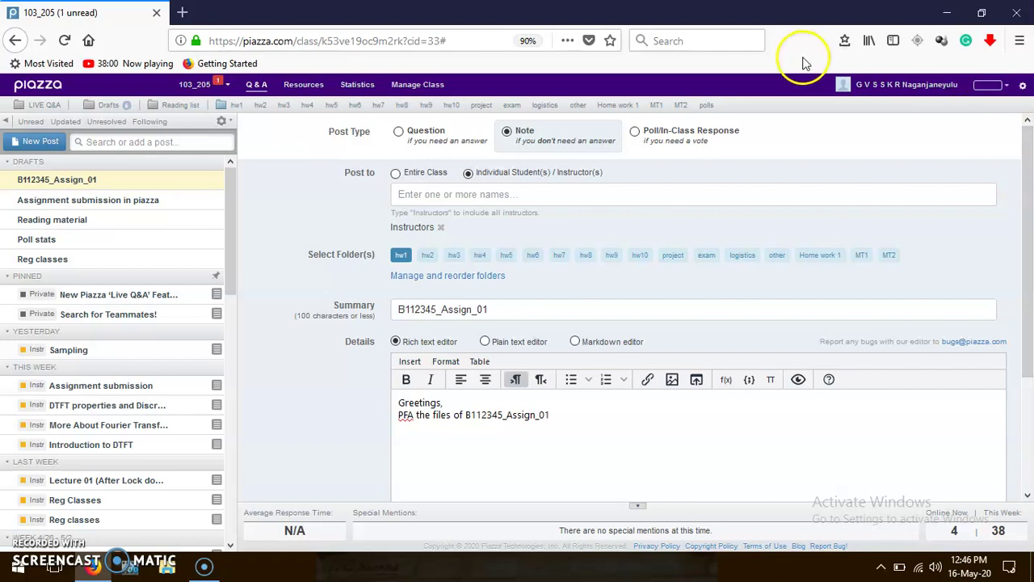
Step: Select the whole summary text to reuse as the file name
{"action": "left_click", "coordinate": [410, 363]}
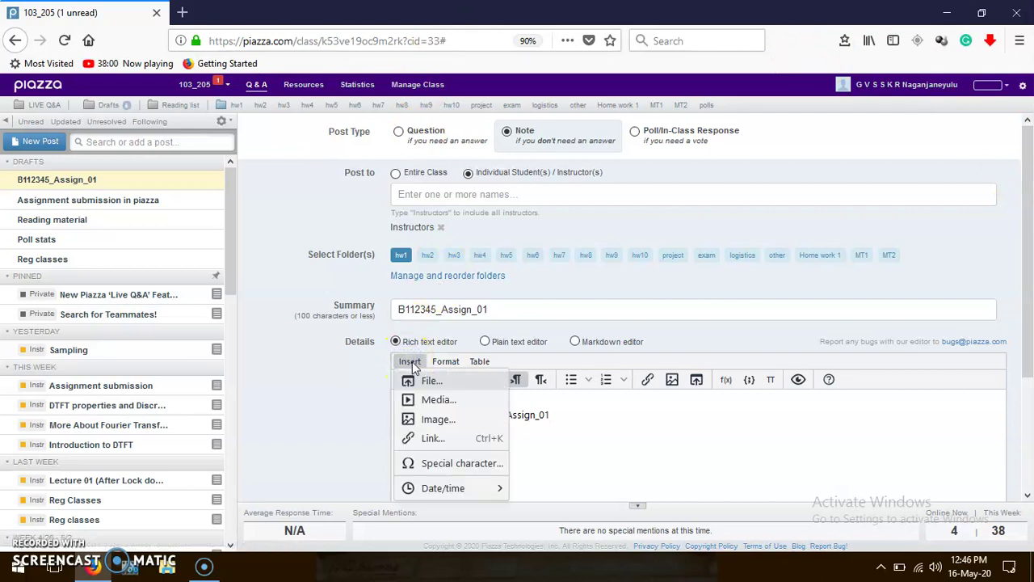
{"action": "left_click", "coordinate": [507, 302]}
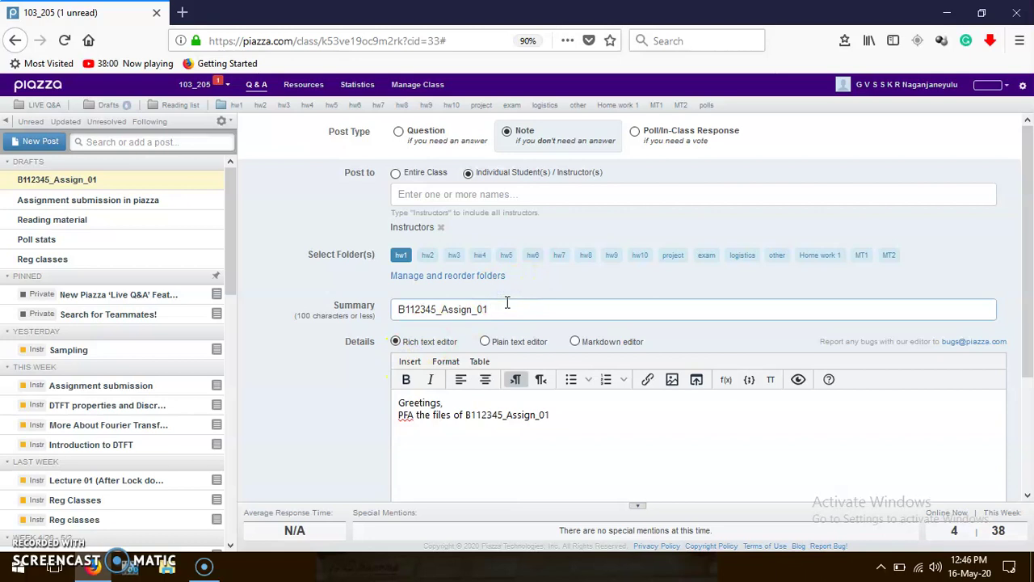
{"action": "left_click_drag", "start_coordinate": [507, 303], "coordinate": [390, 327]}
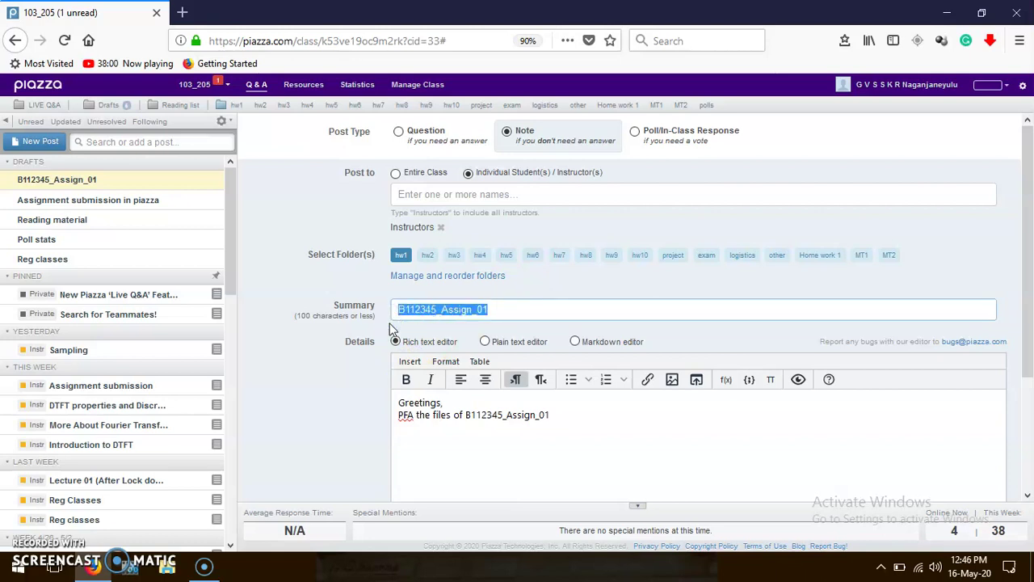
Step: Rename the desktop file sampling.docx to B112345_Assign_01.docx
{"action": "left_click", "coordinate": [947, 12]}
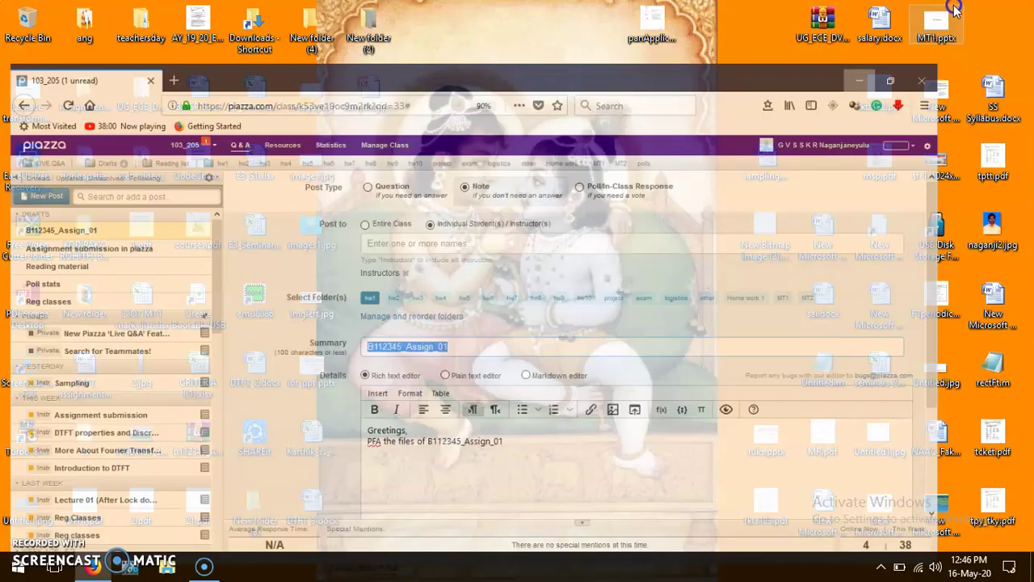
{"action": "left_click", "coordinate": [768, 186]}
{"action": "key", "text": "F2"}
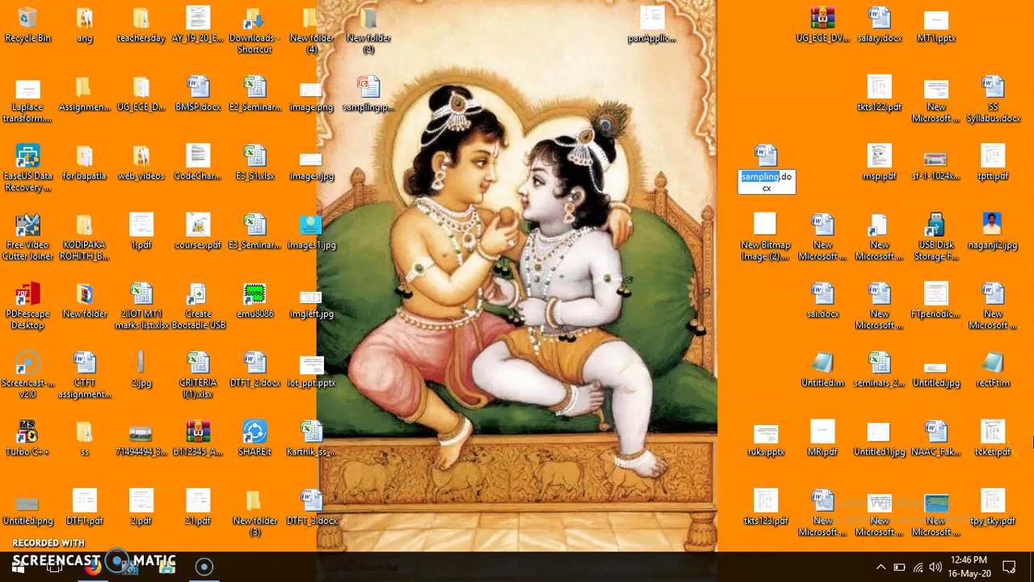
{"action": "key", "text": "ctrl+v"}
{"action": "left_click", "coordinate": [663, 352]}
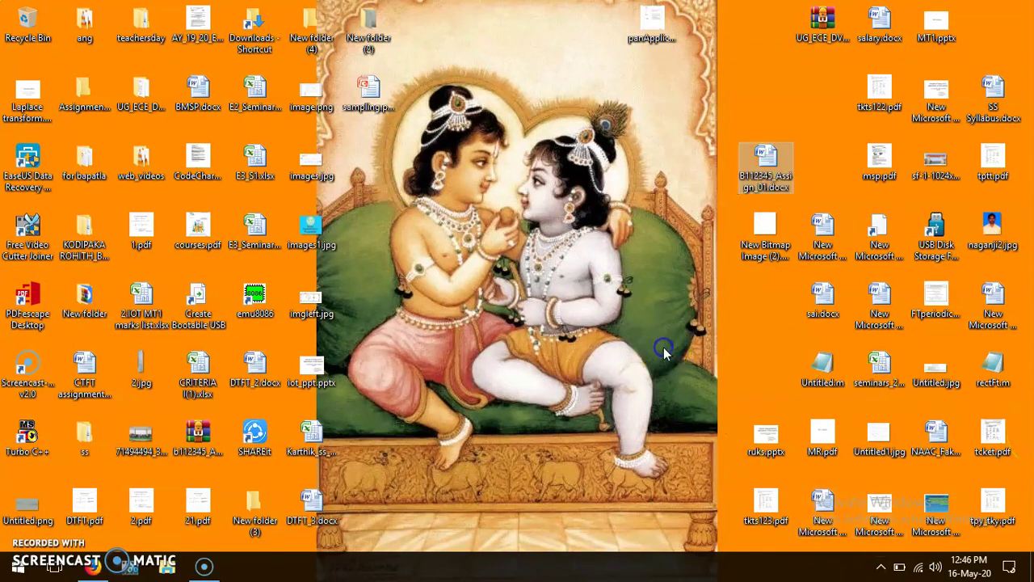
Step: Upload B112345_Assign_01.docx into the note body via Insert > File
{"action": "left_click", "coordinate": [93, 565]}
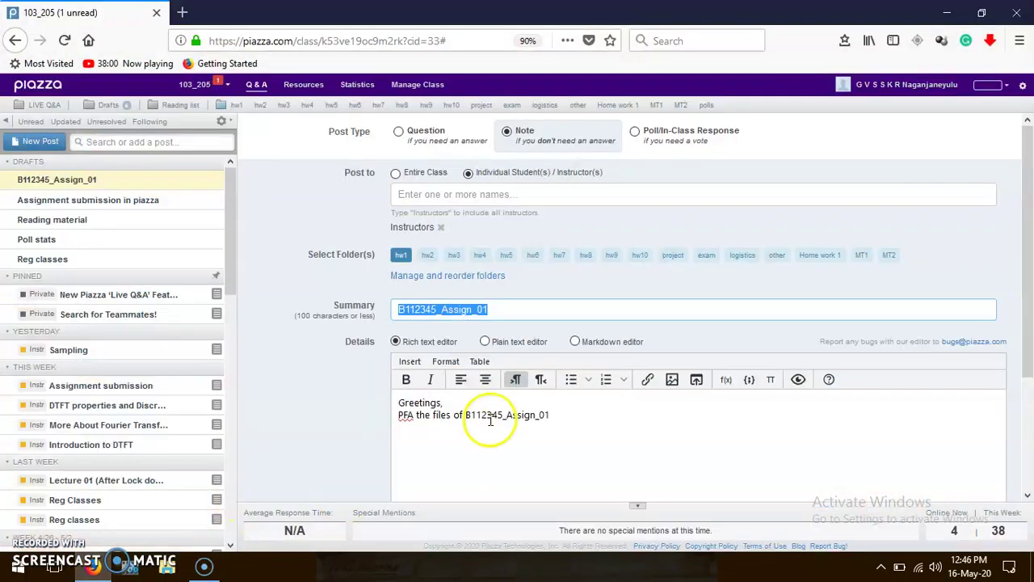
{"action": "left_click", "coordinate": [535, 444]}
{"action": "left_click", "coordinate": [408, 363]}
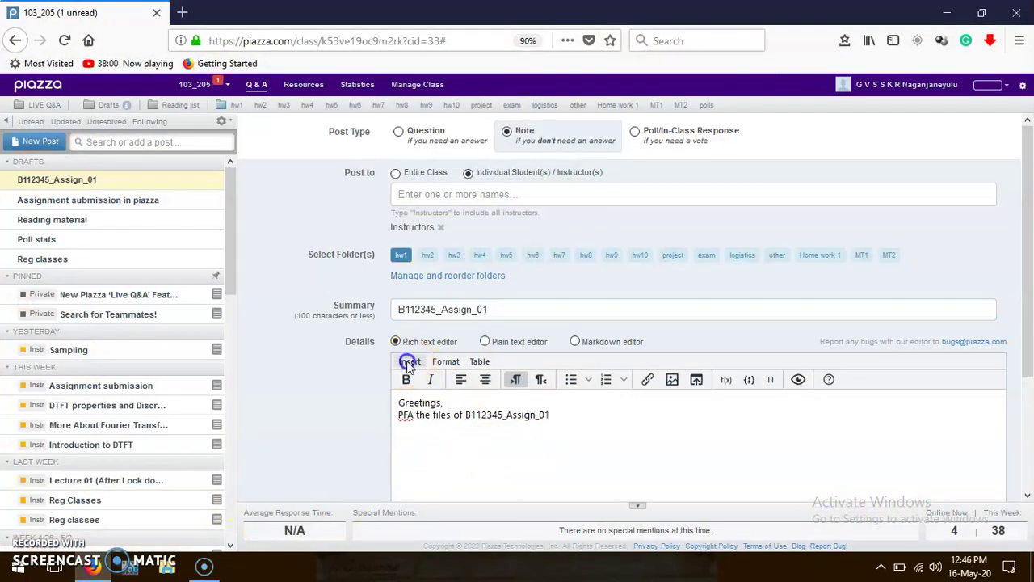
{"action": "left_click", "coordinate": [425, 384]}
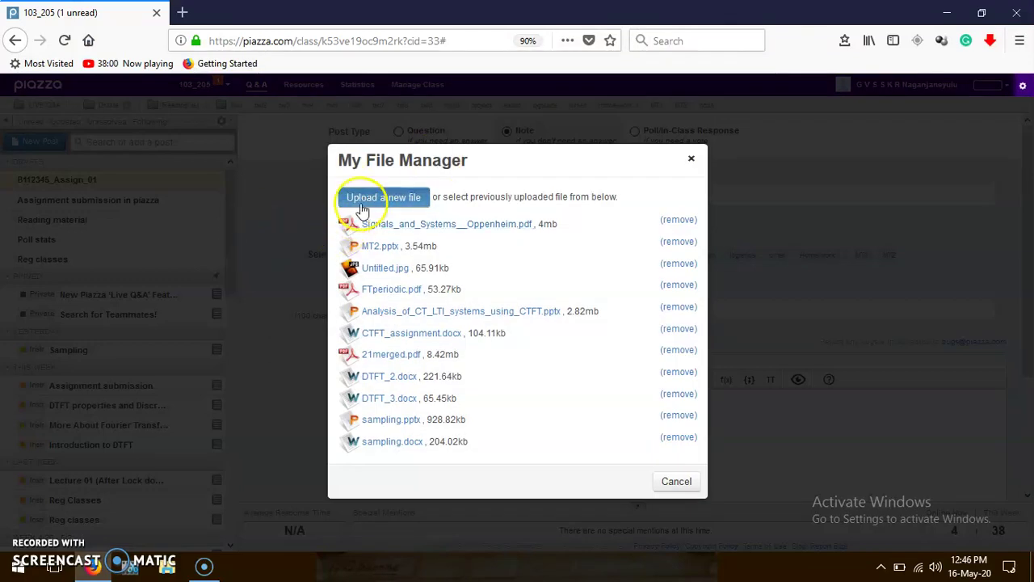
{"action": "left_click", "coordinate": [361, 205]}
{"action": "left_click", "coordinate": [204, 156]}
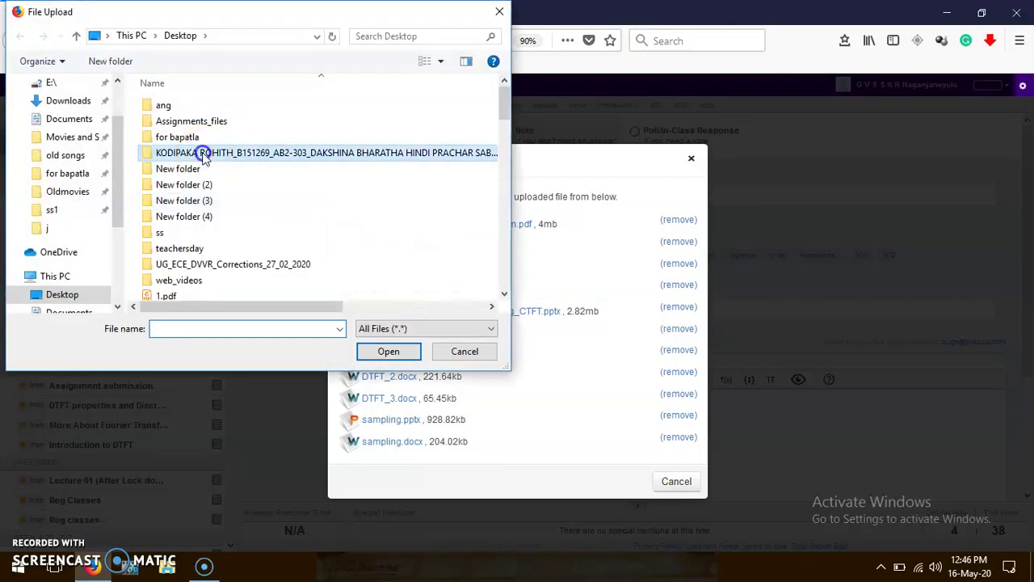
{"action": "key", "text": "b"}
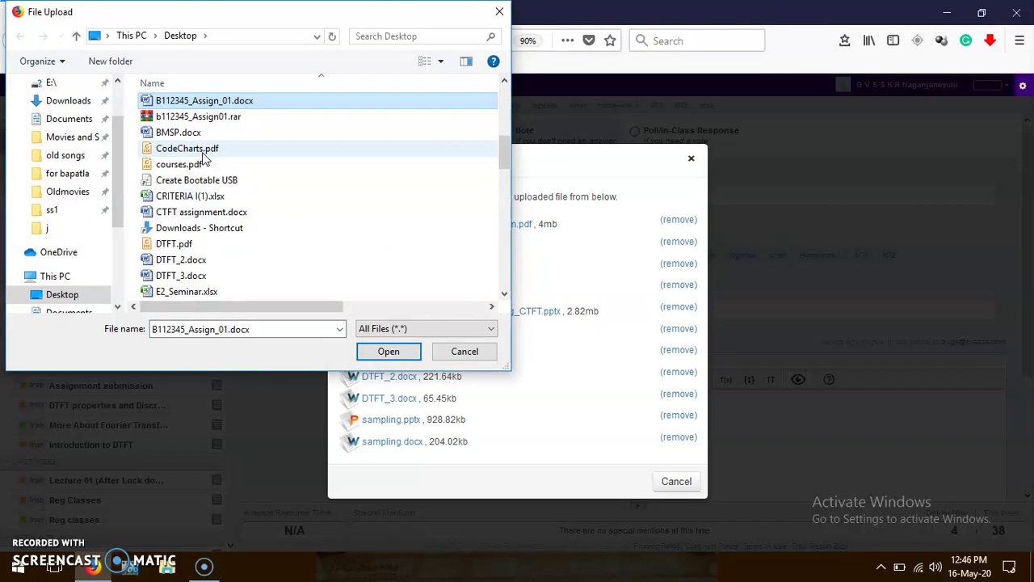
{"action": "key", "text": "Return"}
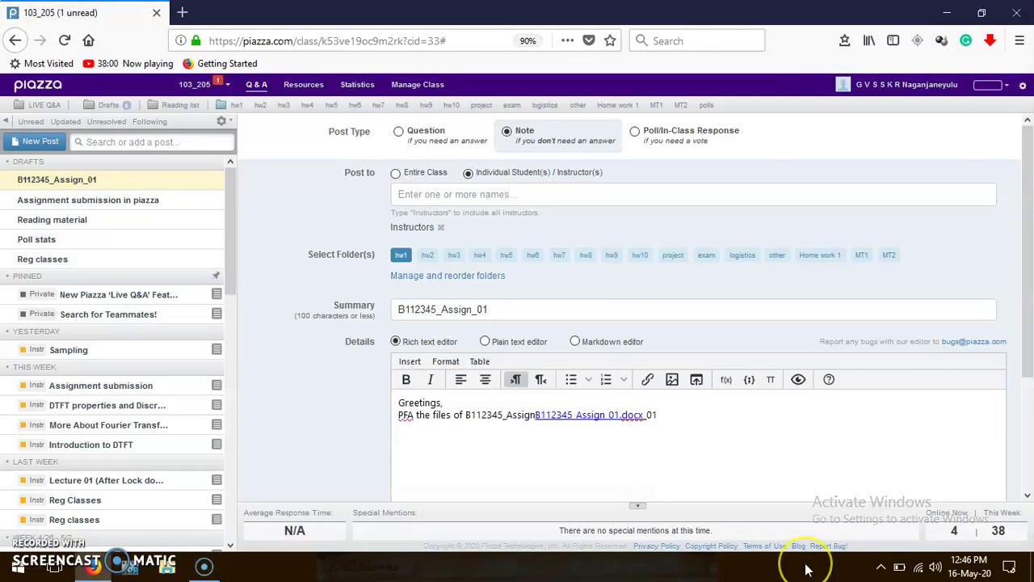
Step: Move the B112345_Assign_01.docx link onto its own line below the 'PFA' line
{"action": "key", "text": "Return"}
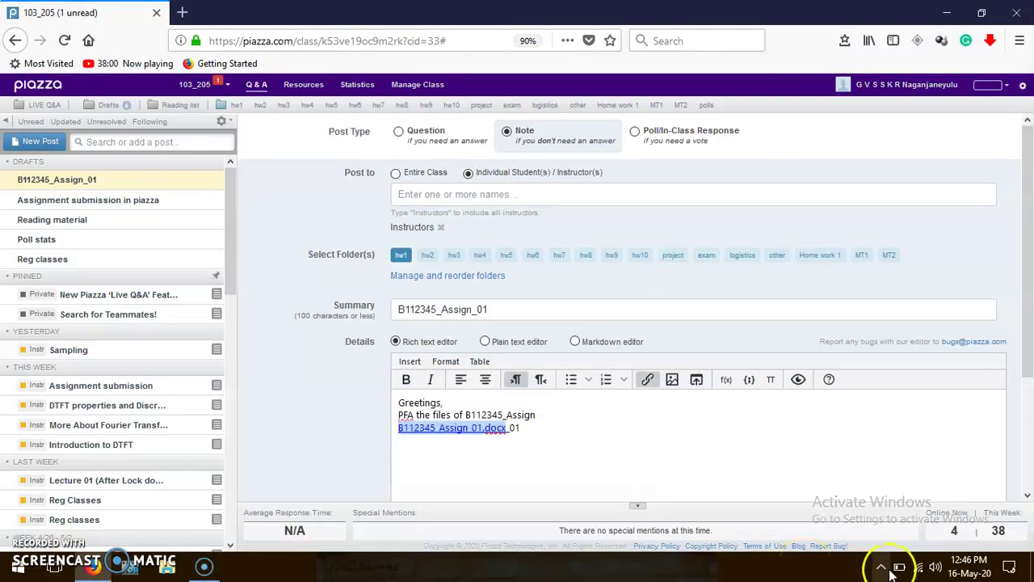
{"action": "left_click", "coordinate": [510, 428]}
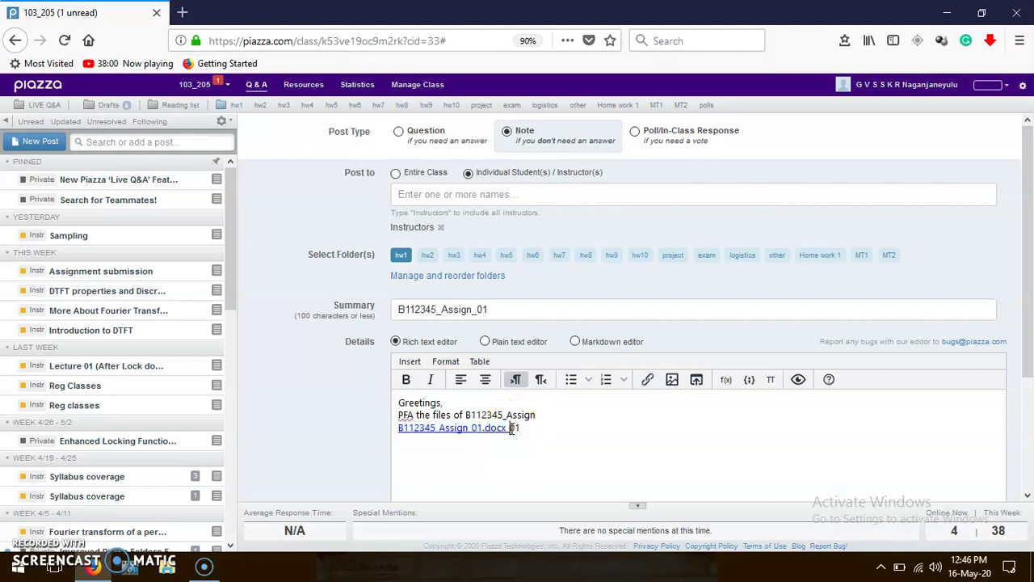
{"action": "key", "text": "shift+Home"}
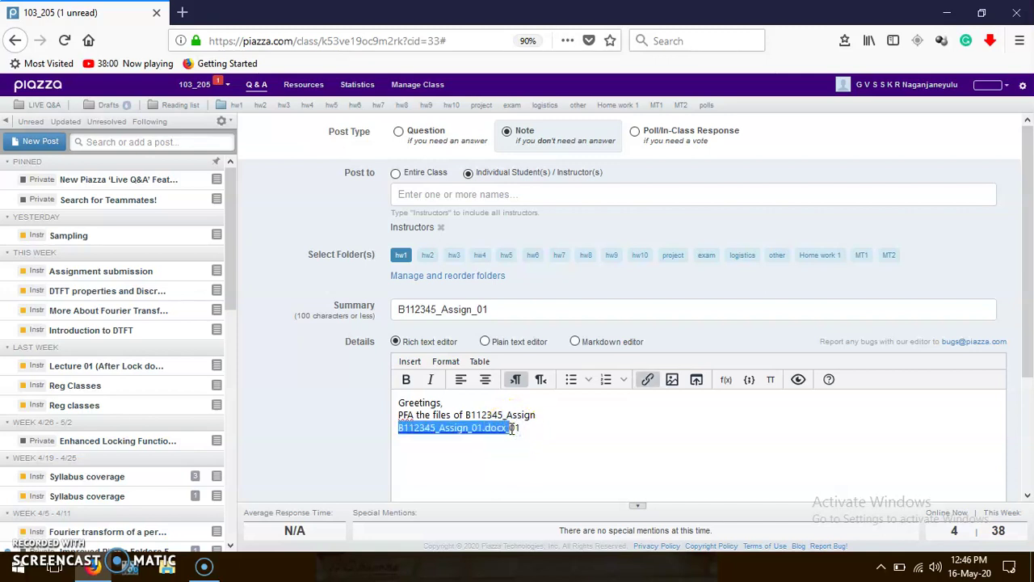
{"action": "key", "text": "BackSpace"}
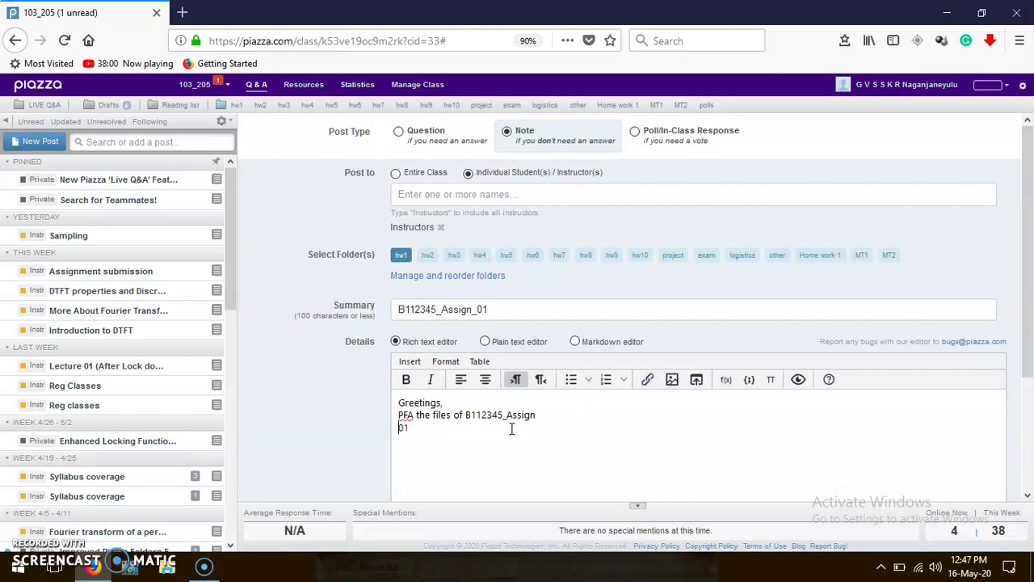
{"action": "key", "text": "BackSpace"}
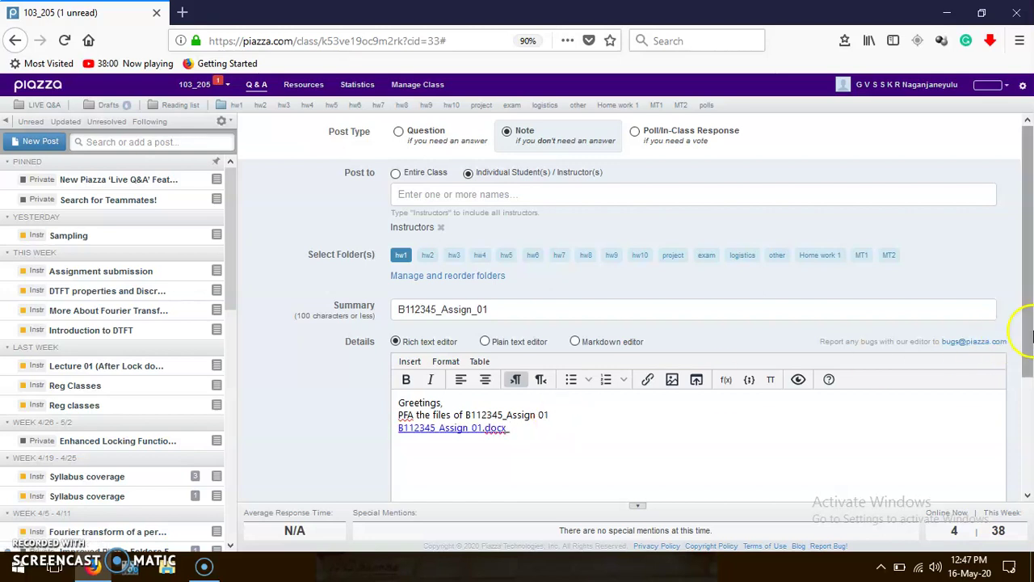
Step: Post the private note to 103_205
{"action": "left_click_drag", "start_coordinate": [1020, 334], "coordinate": [1031, 449]}
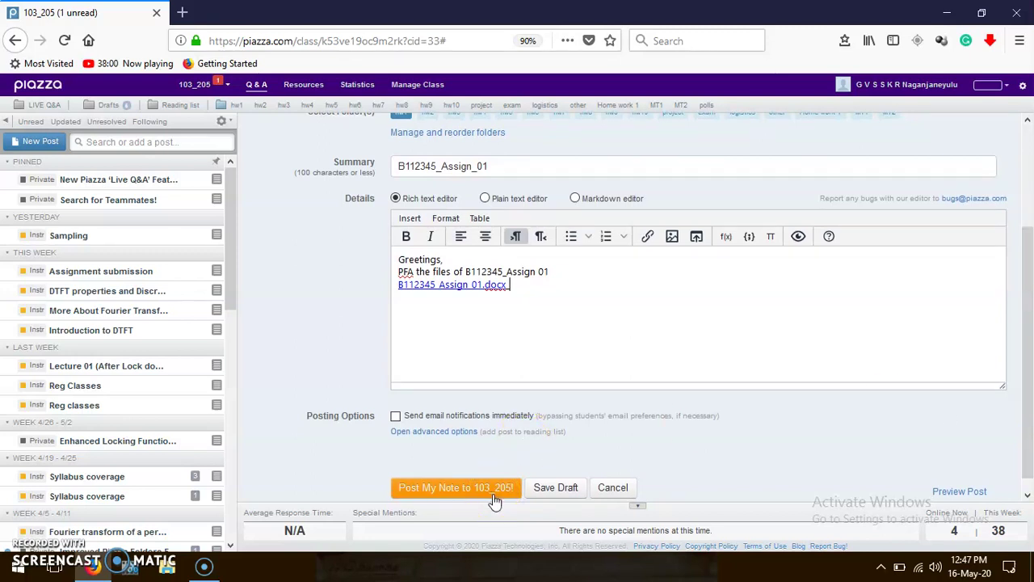
{"action": "scroll", "coordinate": [1030, 273], "scroll_direction": "down", "scroll_amount": 1}
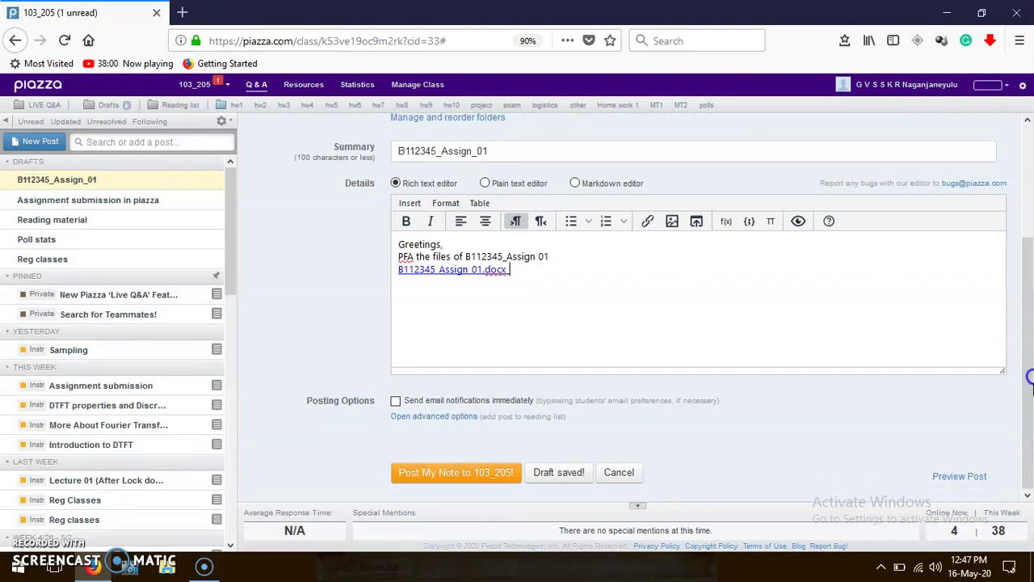
{"action": "left_click", "coordinate": [478, 480]}
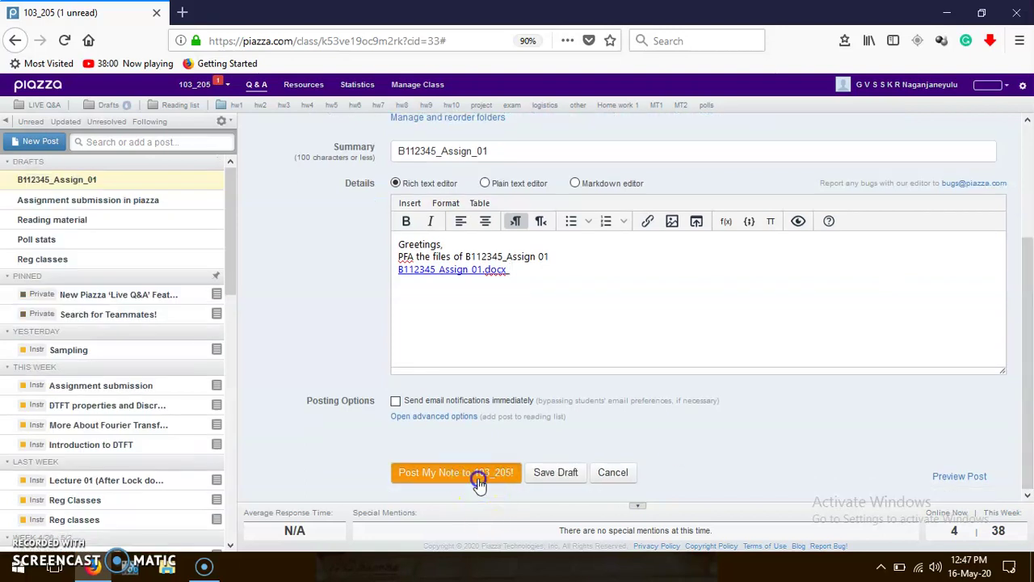